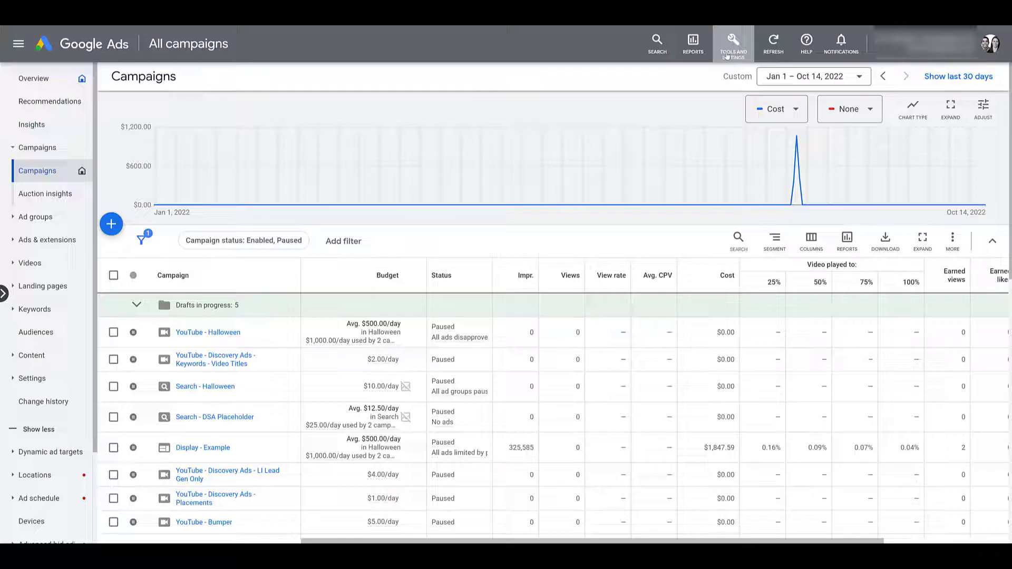
Go to Content suitability under Tools and Settings > Setup.
click(726, 55)
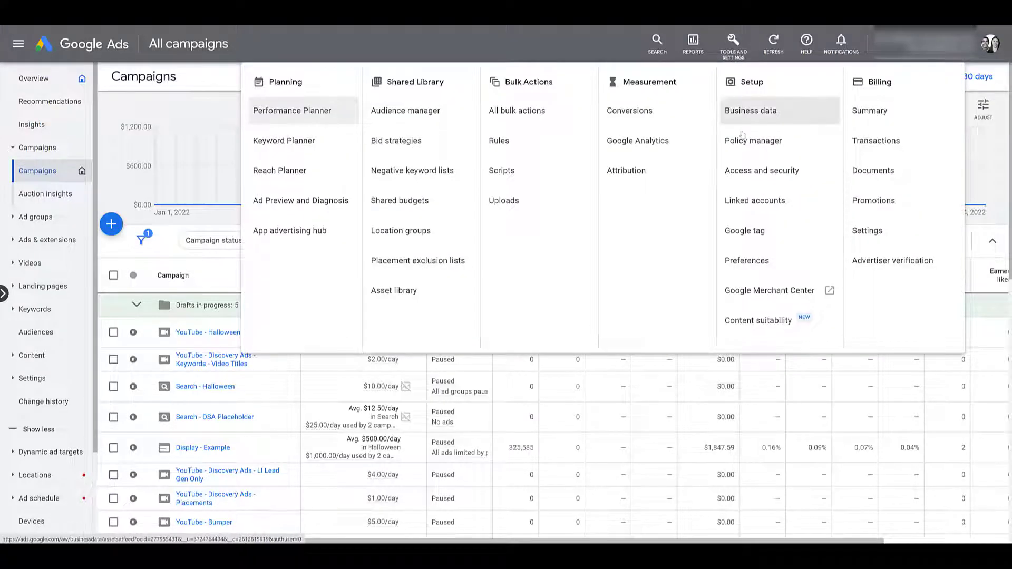
click(764, 329)
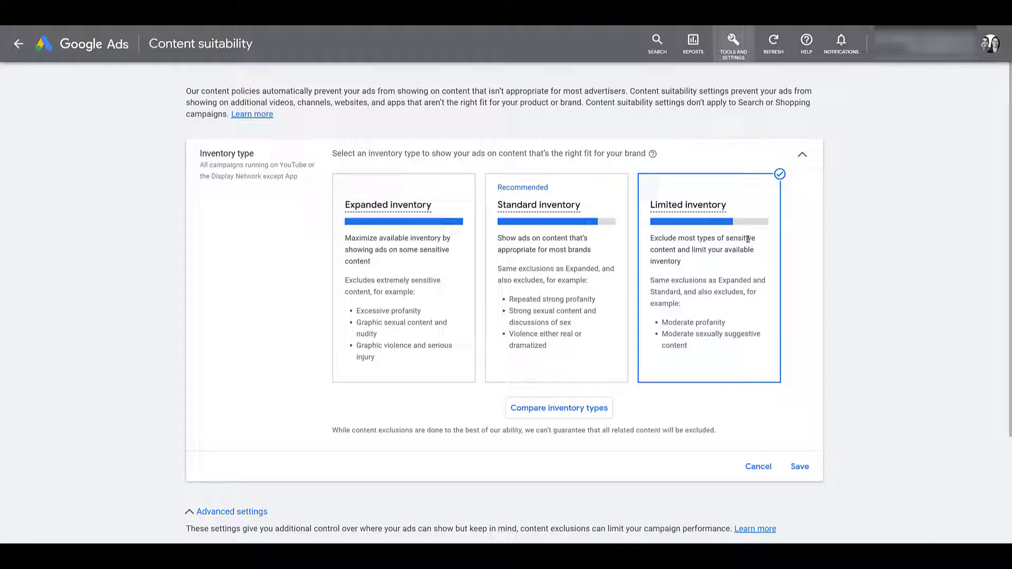
Move the inventory type selection from Standard to Expanded inventory.
click(590, 342)
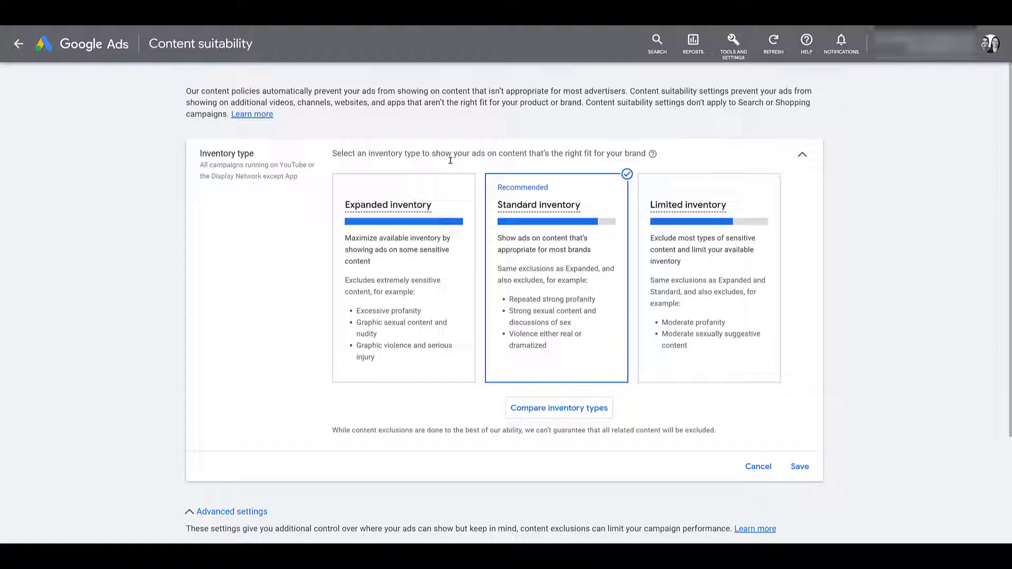
click(341, 207)
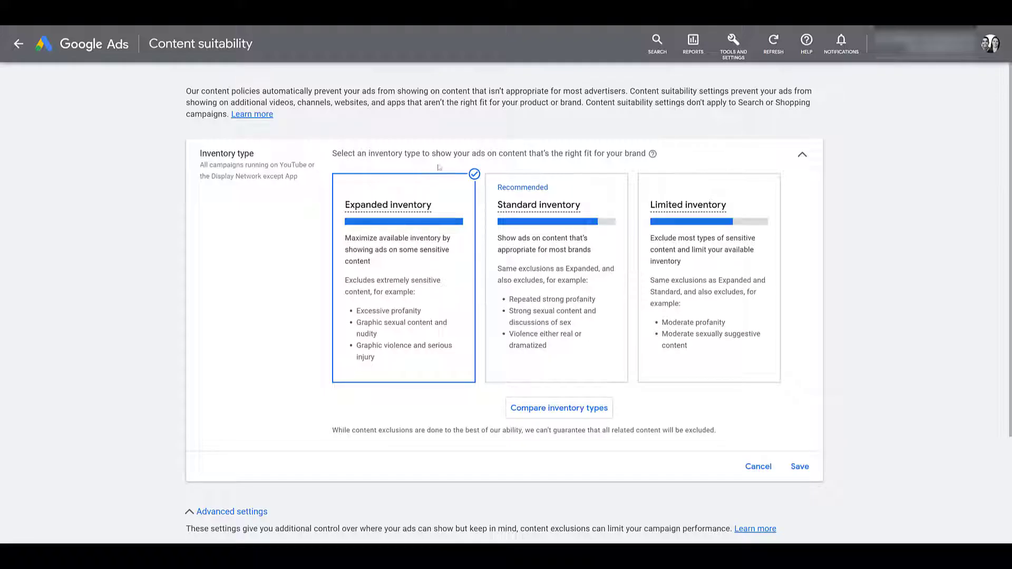
Switch the inventory type back through Standard to Limited inventory.
click(578, 192)
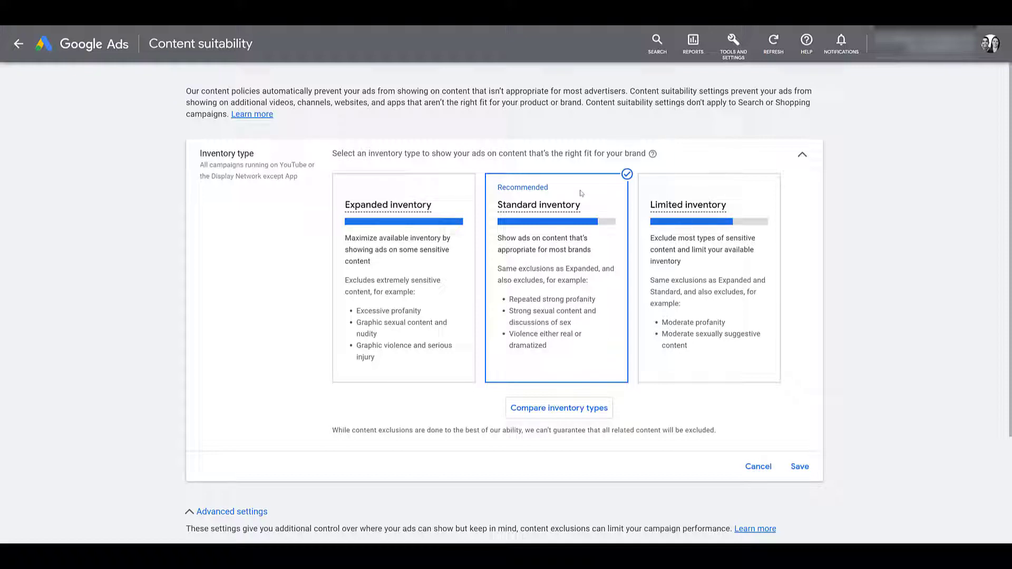
click(703, 183)
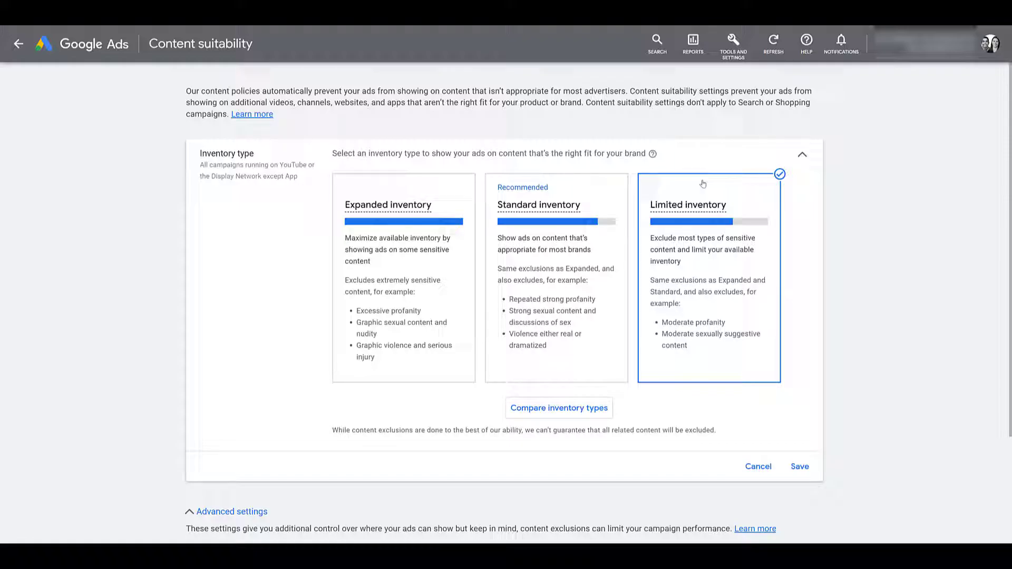
click(571, 411)
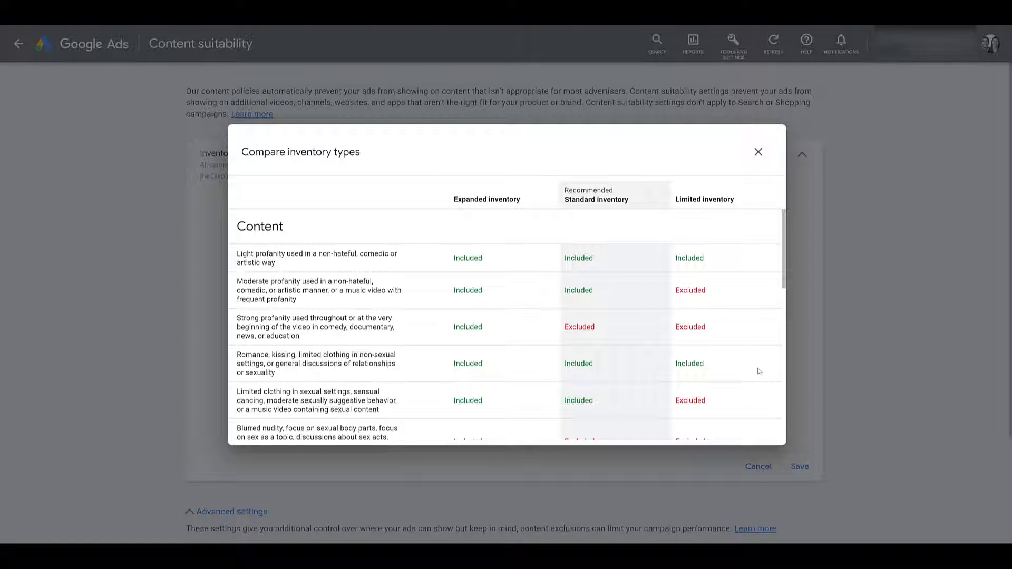
scroll(780, 280, down, 2)
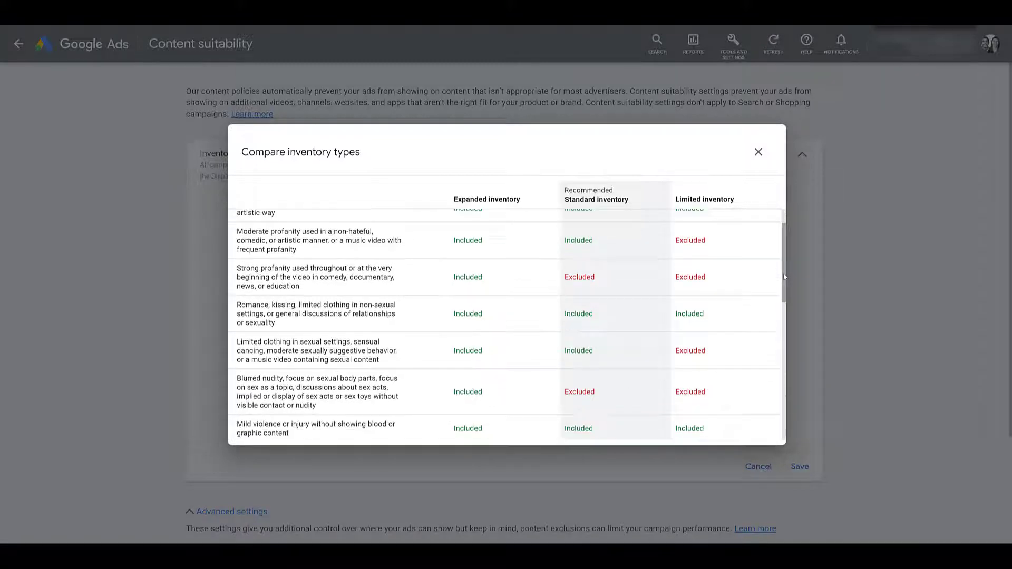
drag(784, 276, 793, 409)
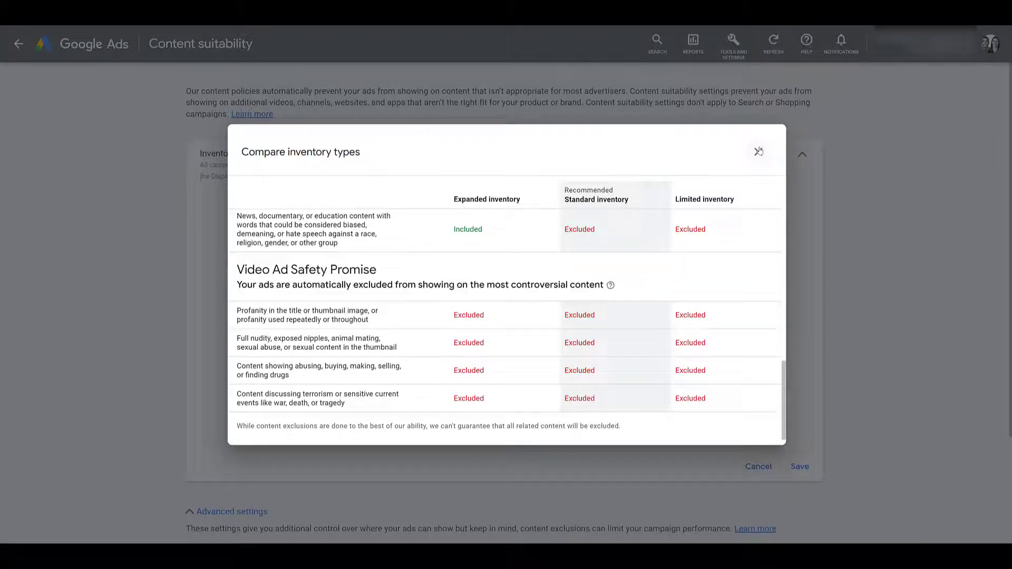
click(759, 152)
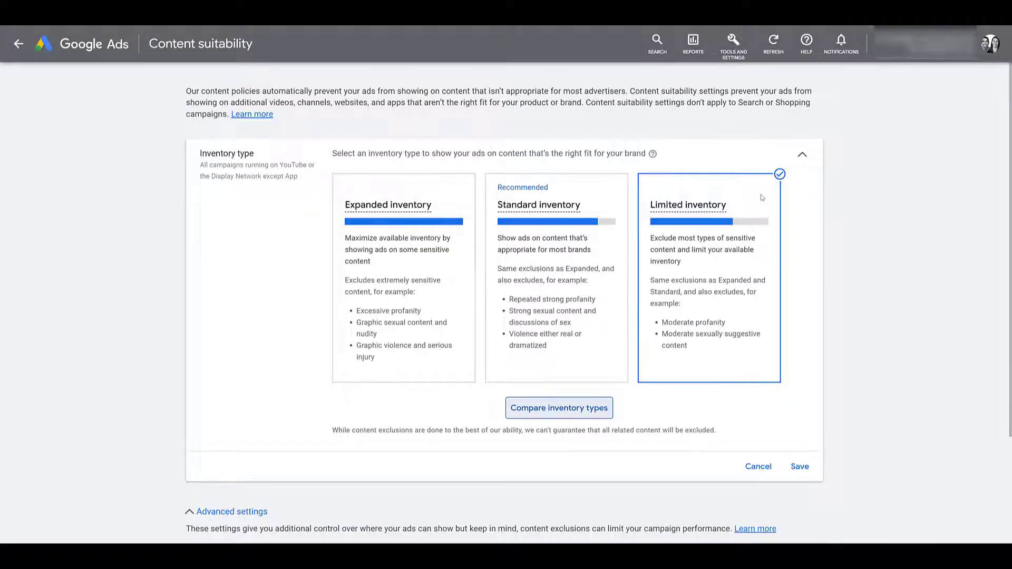
Save Limited inventory and expand Excluded sensitive content under Advanced settings.
click(799, 467)
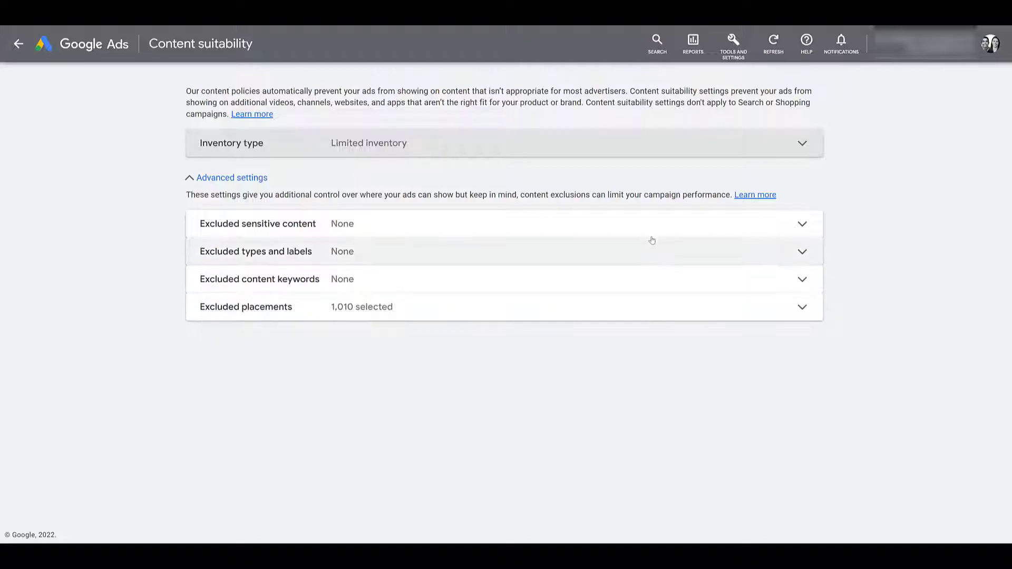
click(651, 238)
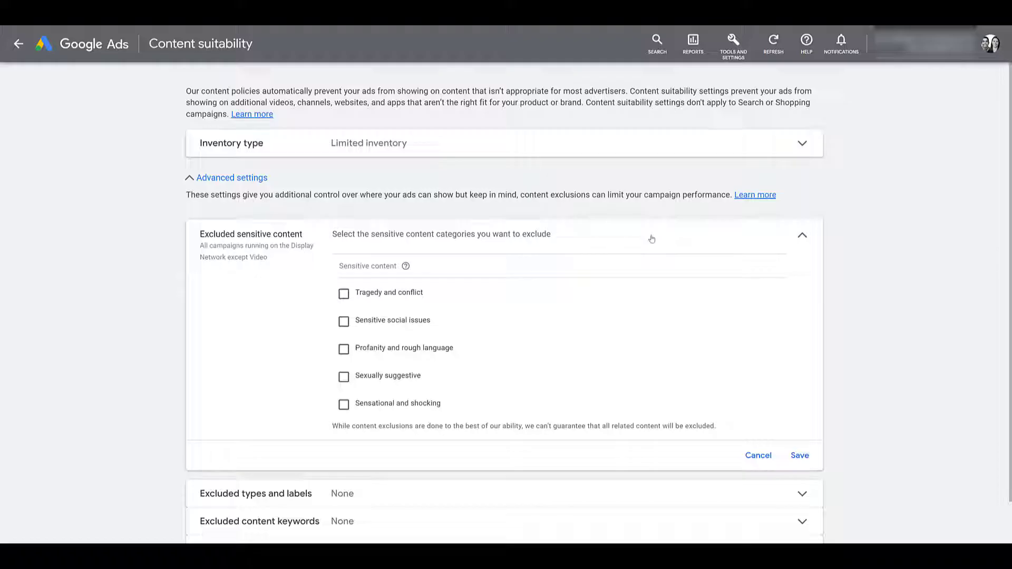
Tick Tragedy and conflict as excluded sensitive content and save.
click(343, 295)
click(800, 455)
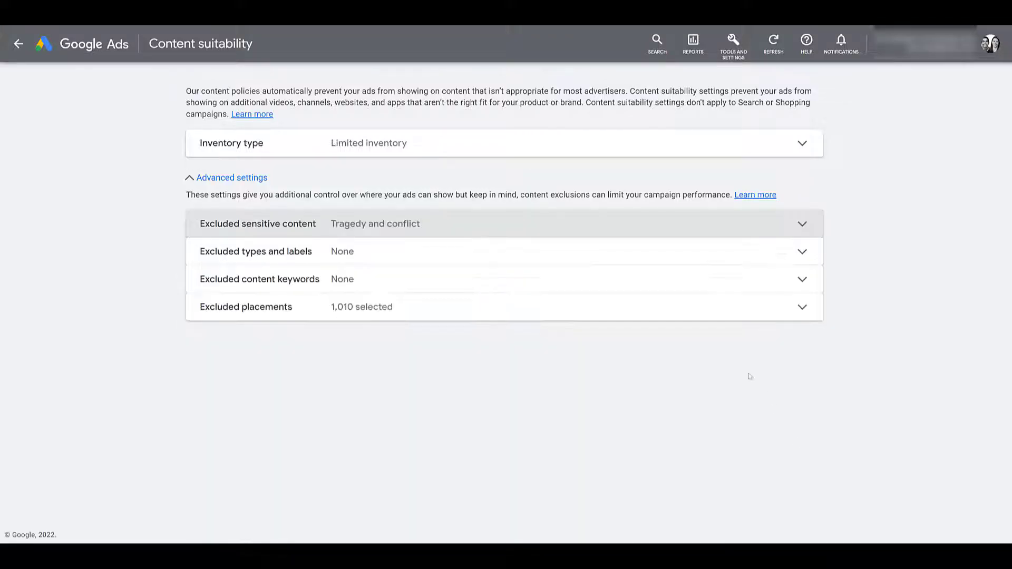
Expand Excluded types and labels to list the DL-G to DL-MA labels and content types.
click(647, 264)
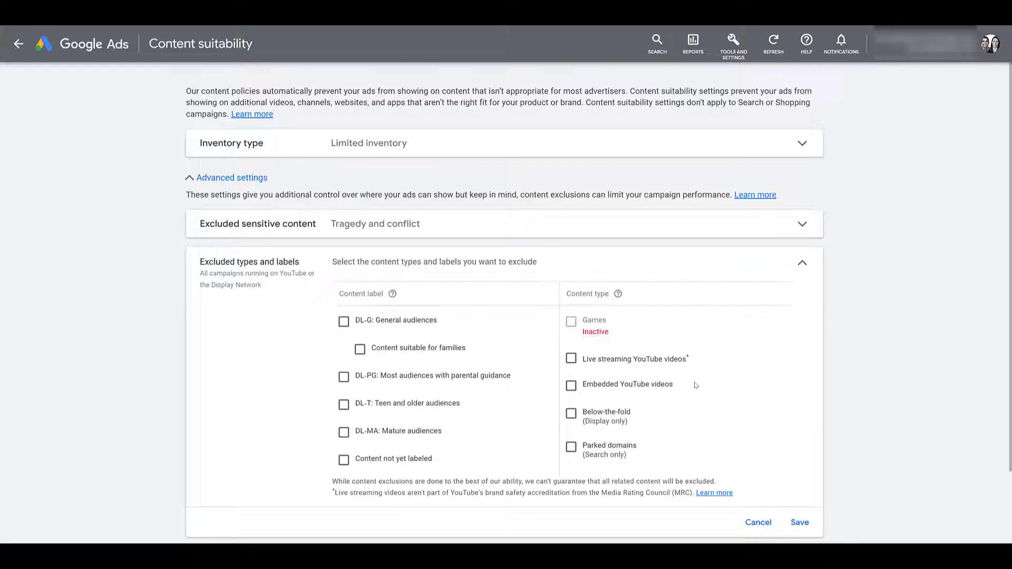
Tick Embedded YouTube videos under Content type in Excluded types and labels.
click(573, 390)
Save the Embedded YouTube videos exclusion and open the Exclude content keywords dialog.
click(804, 523)
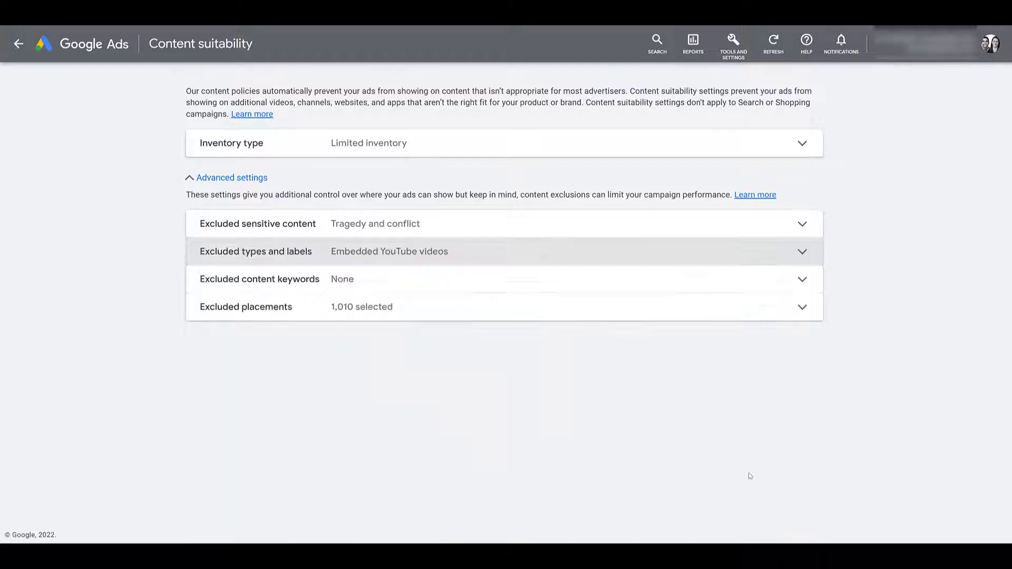
click(552, 290)
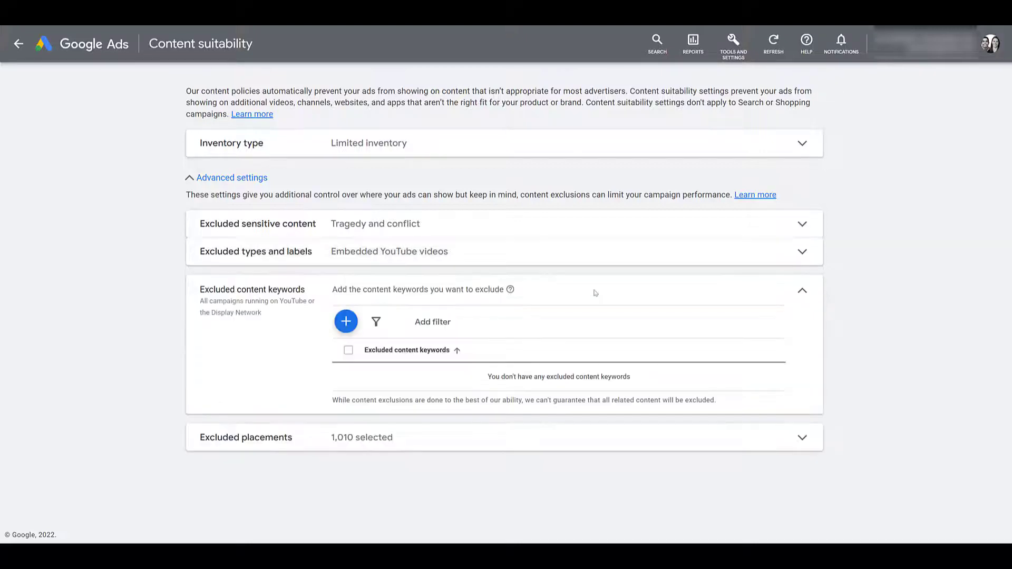
click(346, 321)
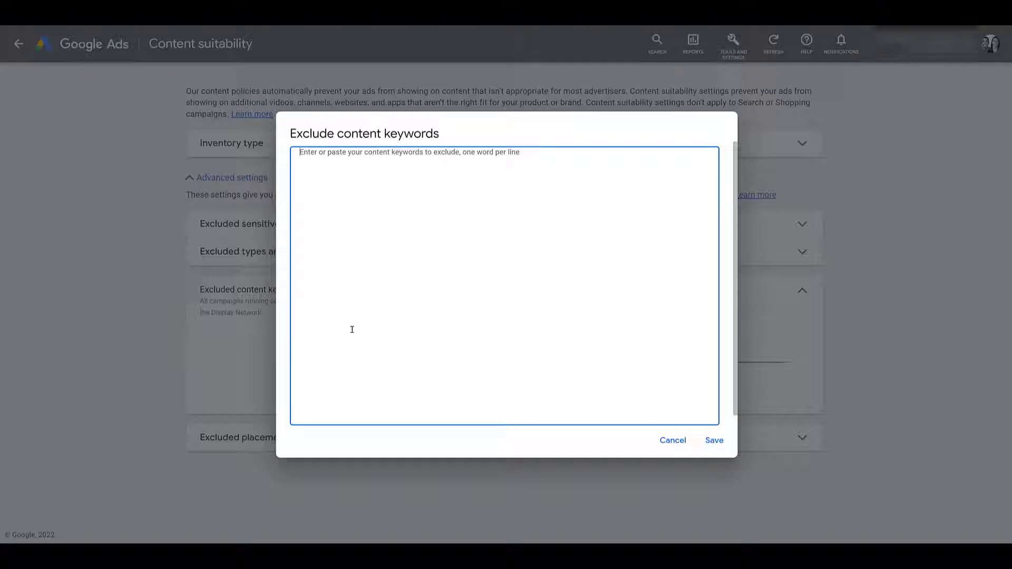
Paste war, guns and drugs as excluded content keywords and save them.
text(war guns drugs)
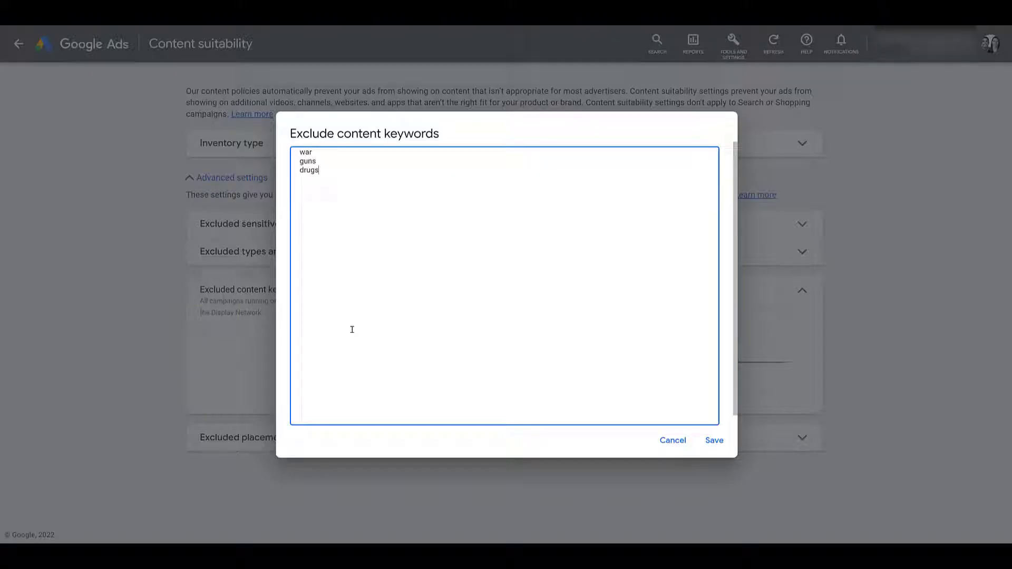
click(715, 446)
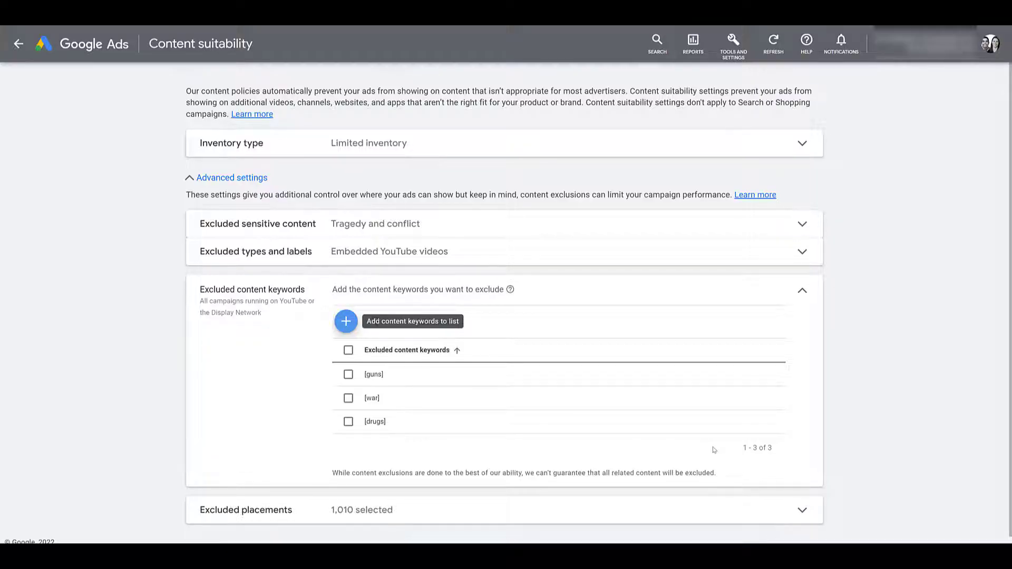
Expand Excluded placements, browse App categories (140), then return to the top-level categories.
click(758, 519)
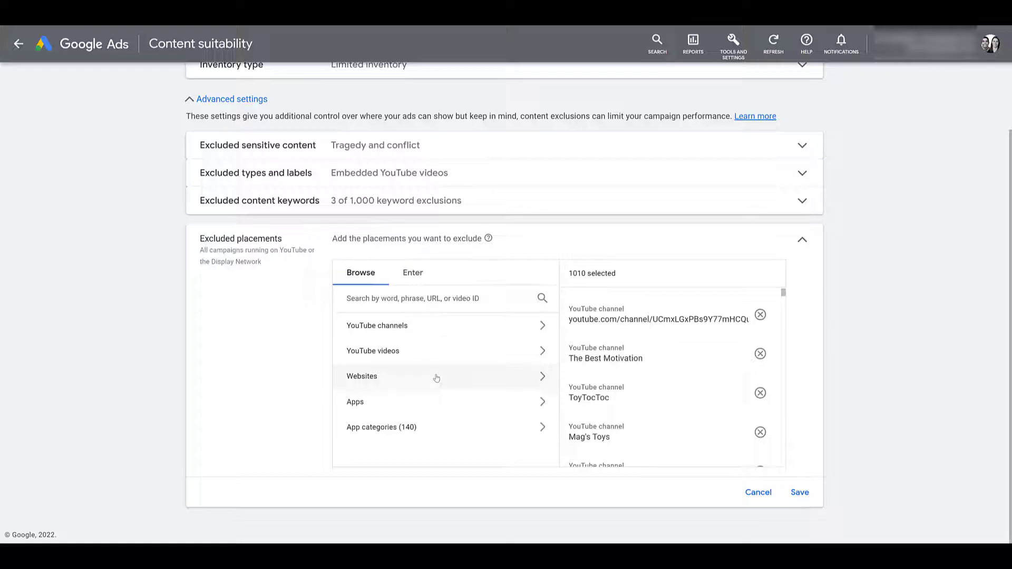
click(443, 429)
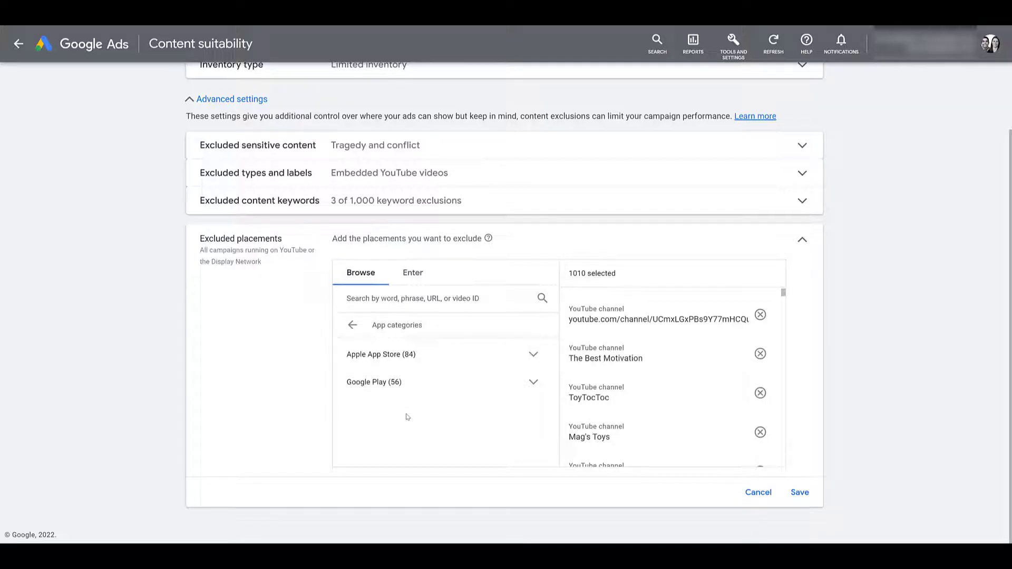
click(353, 325)
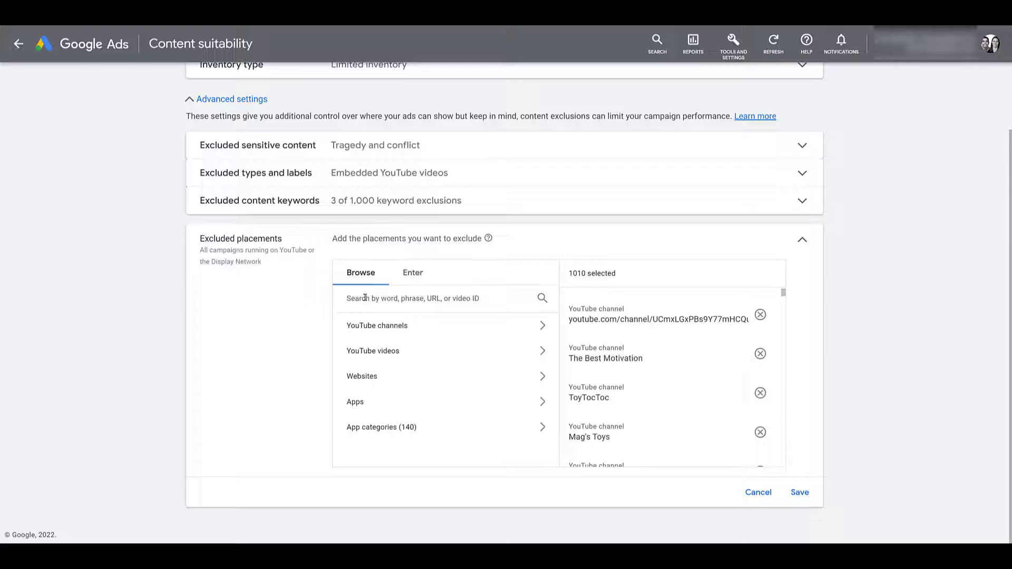
Search the placements for 'football', then save the exclusions with 1,010 placements still selected.
click(365, 298)
text(football)
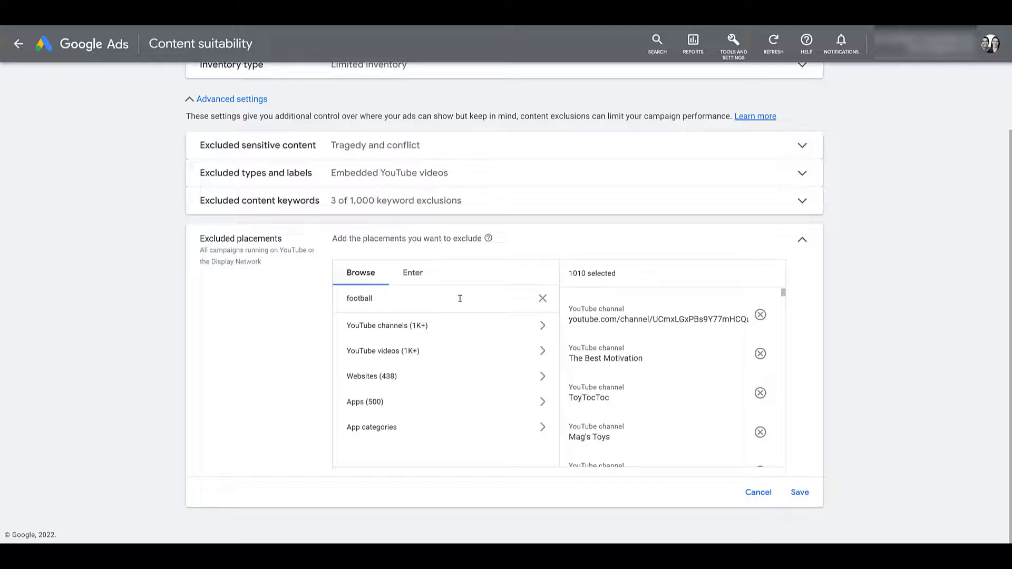
click(799, 492)
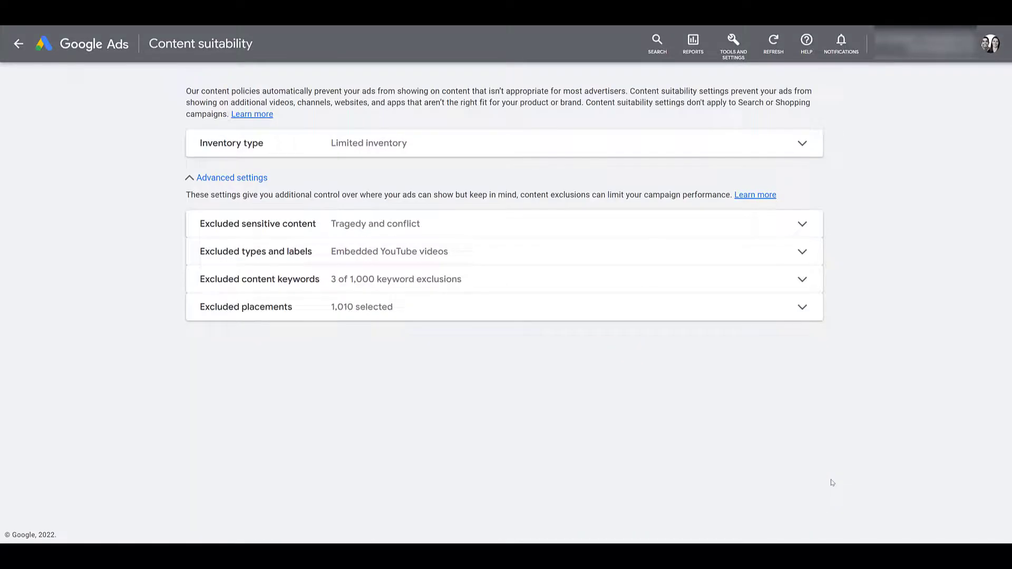
Go back from Content suitability to the Display campaigns list.
click(19, 45)
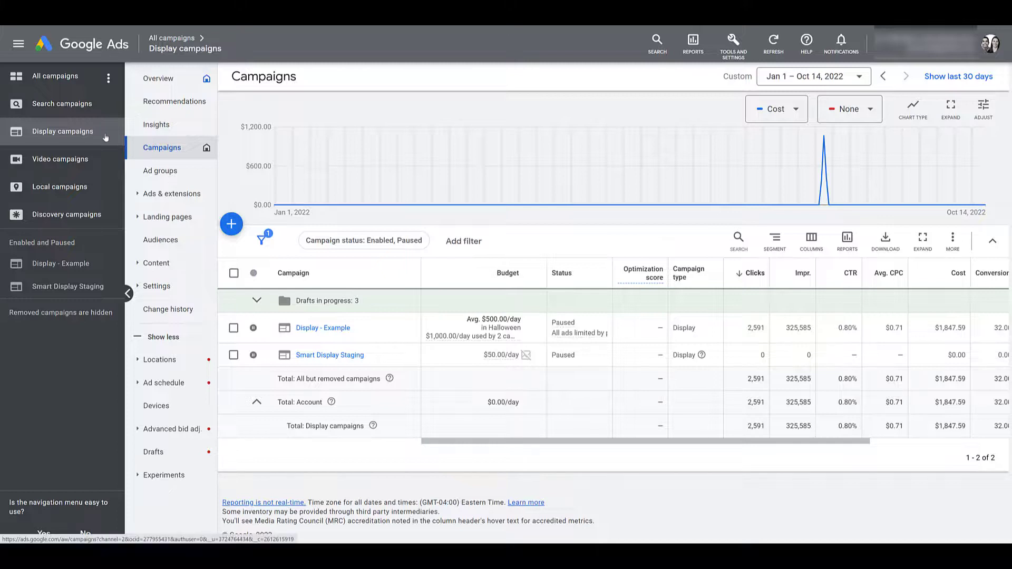
View the campaigns' topic exclusions, then Placement exclusions, ending on the empty Display/Video Keyword exclusions.
click(190, 266)
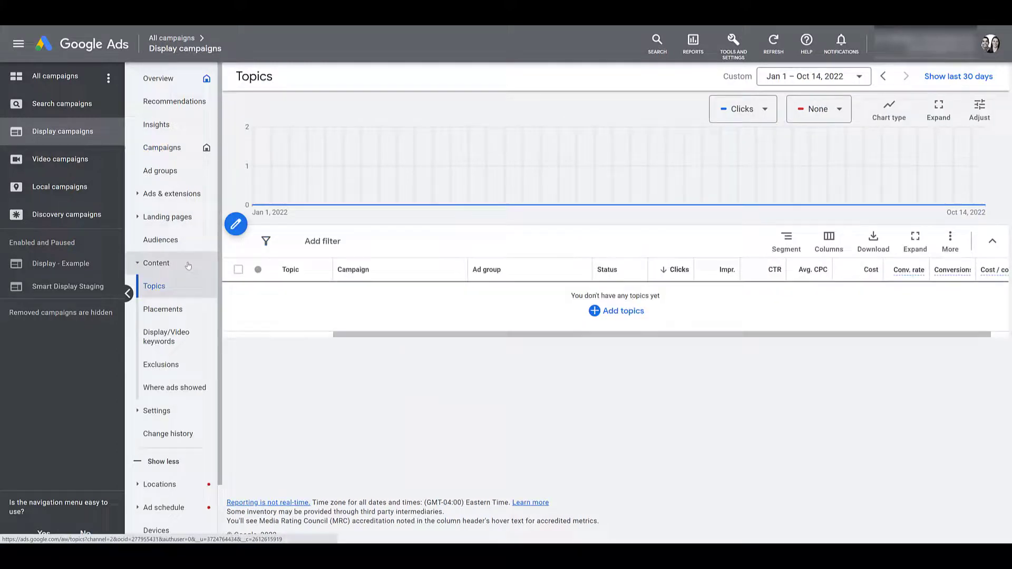
click(189, 371)
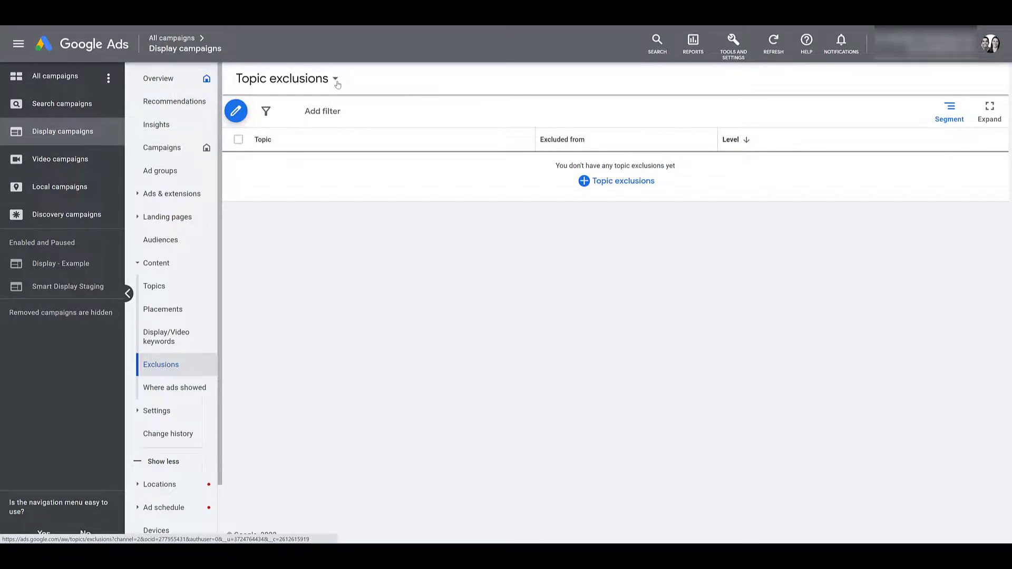
click(336, 80)
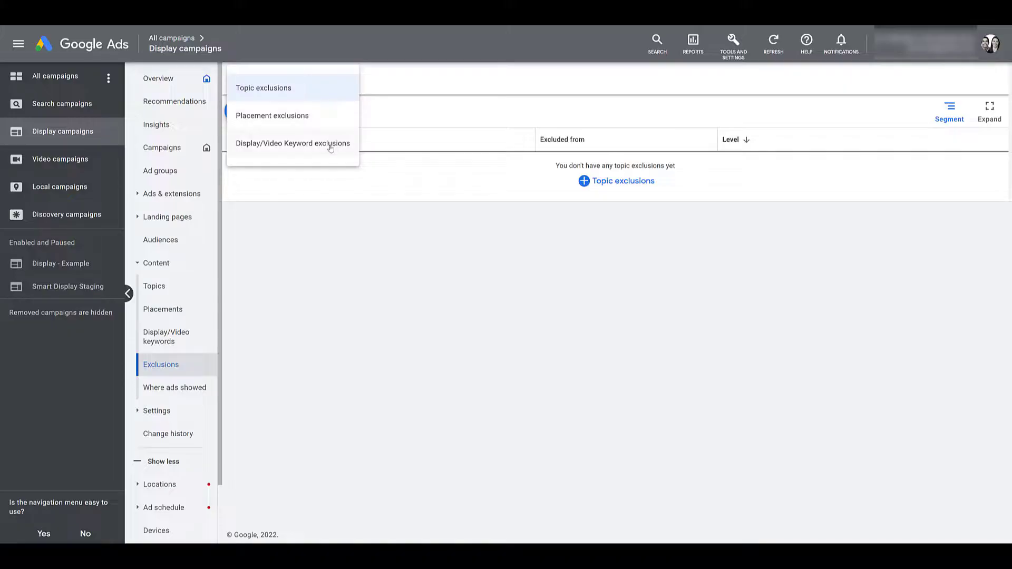
click(316, 116)
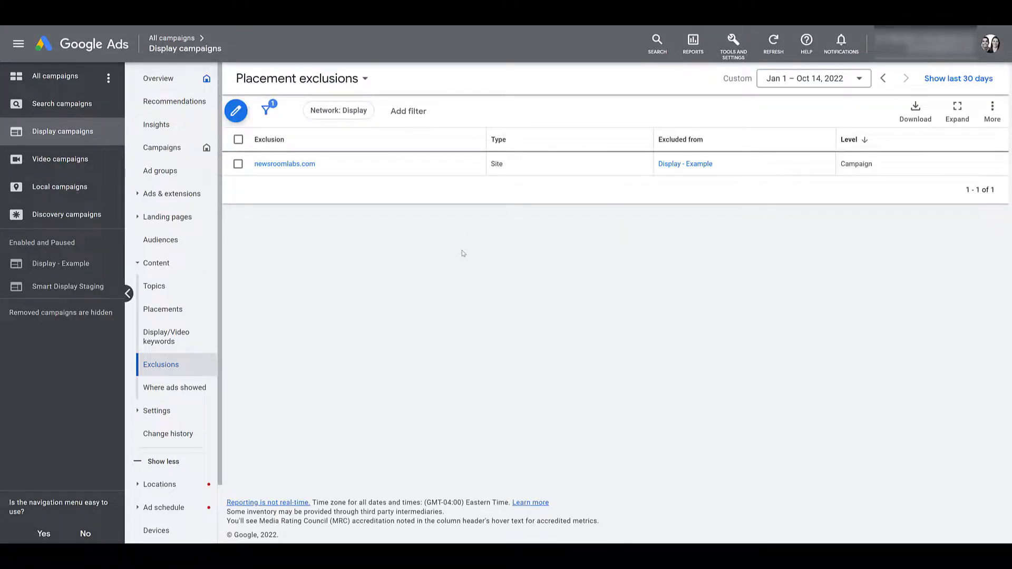
click(364, 79)
click(316, 140)
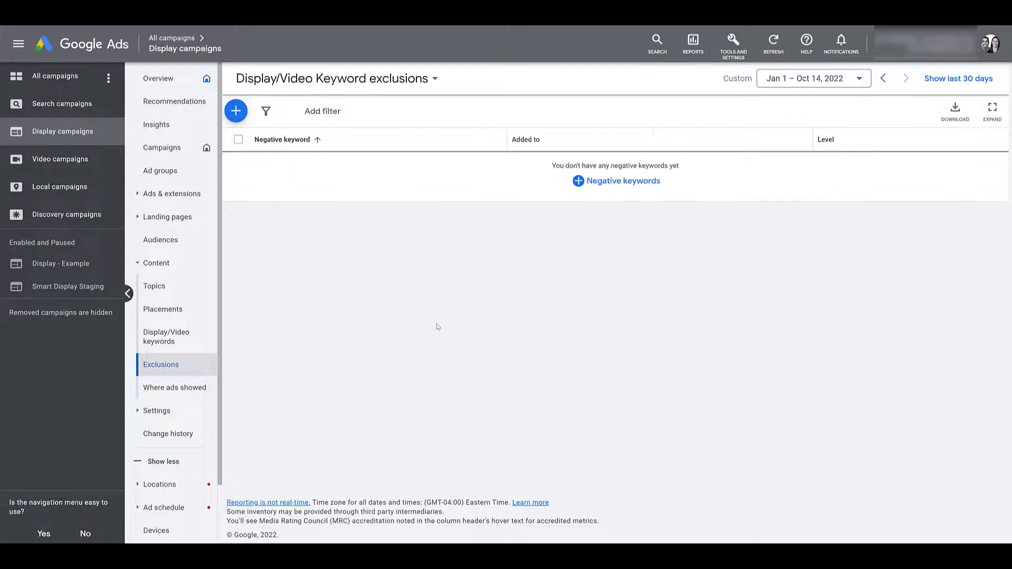
In the Where ads showed report, inspect newsroomlabs.com and select its row for exclusion.
click(185, 393)
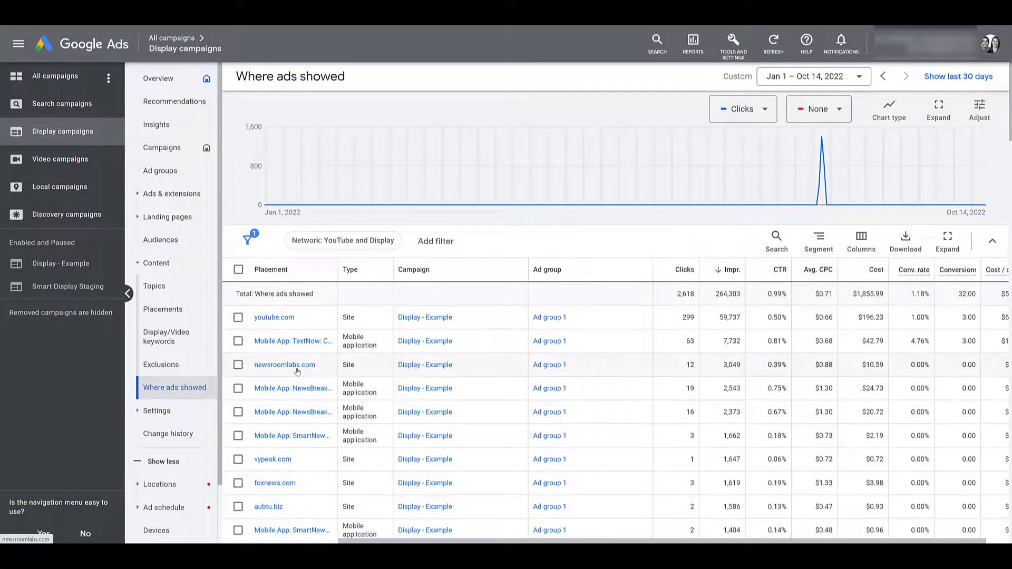
click(298, 370)
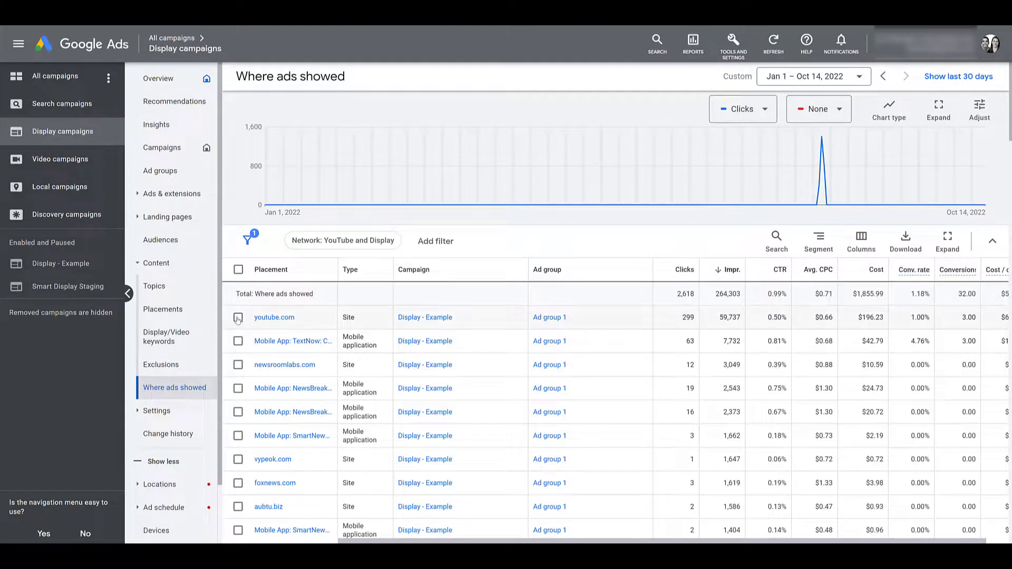
click(238, 365)
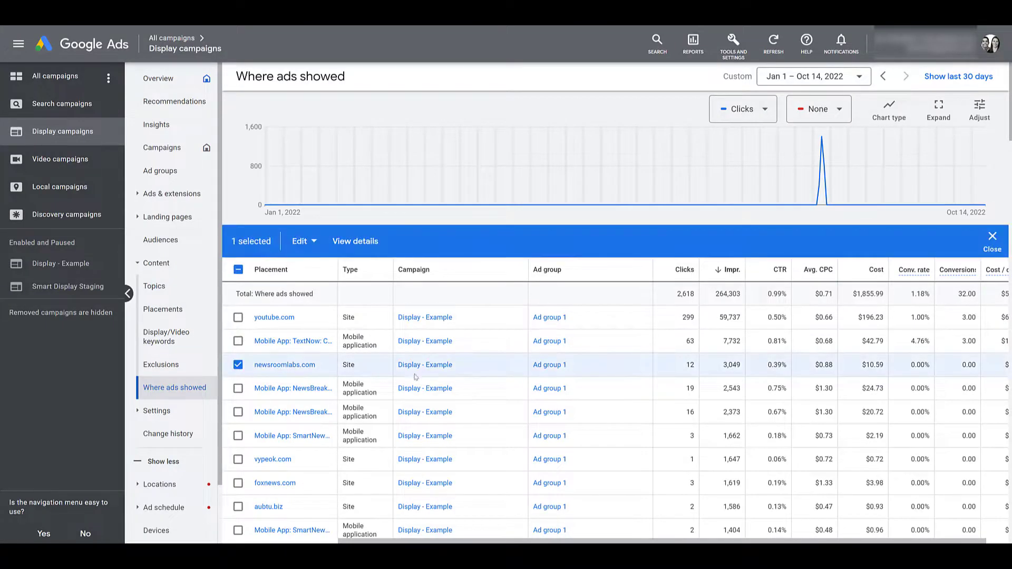